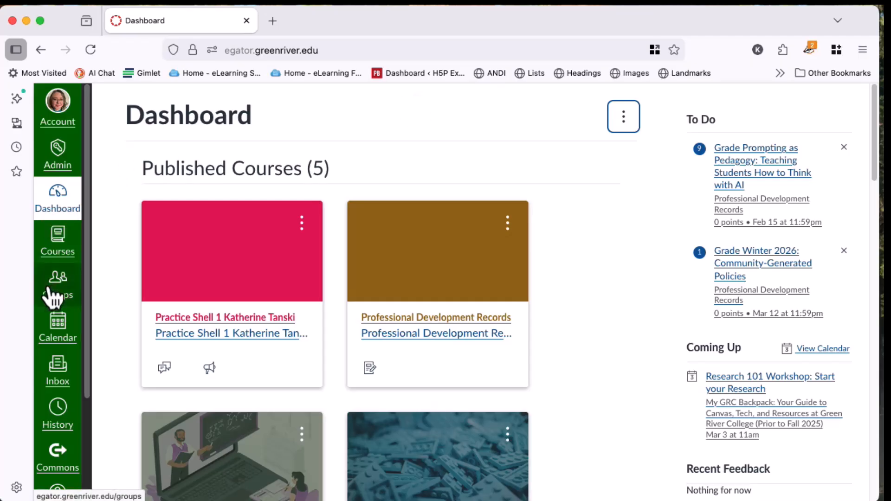
# - From the March 25 date in the calendar, start a My To Do item titled "Prep for Study Session"
pyautogui.click(54, 343)
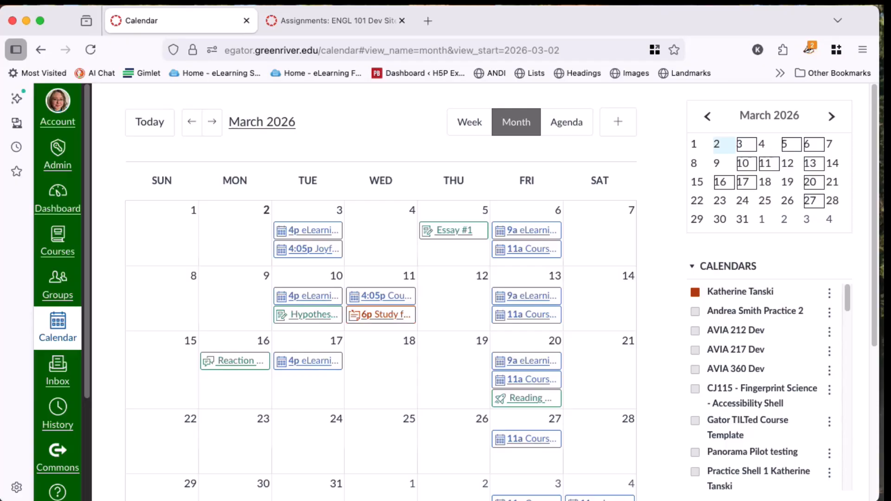
pyautogui.click(361, 453)
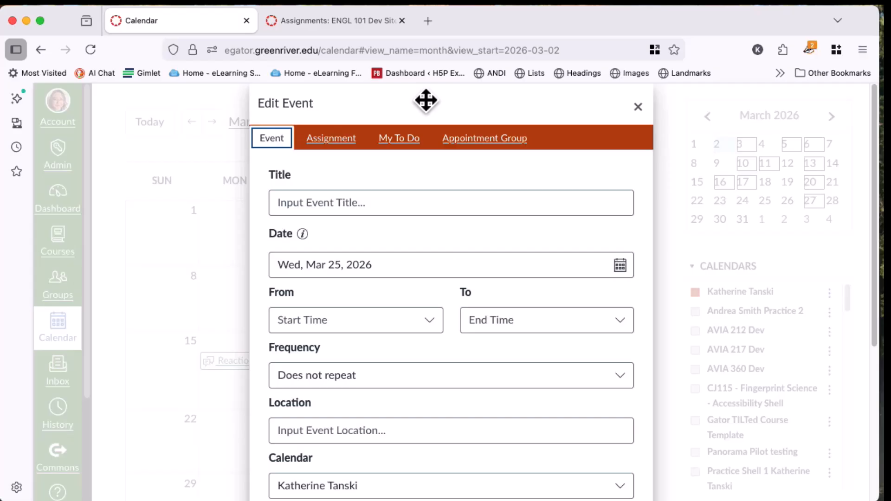
pyautogui.press('Right')
pyautogui.press('Right')
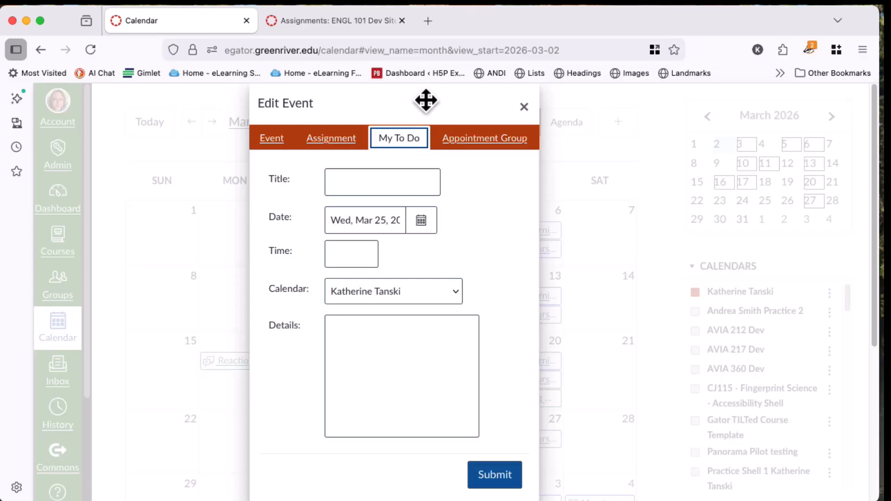
pyautogui.click(357, 185)
pyautogui.write('Prep ')
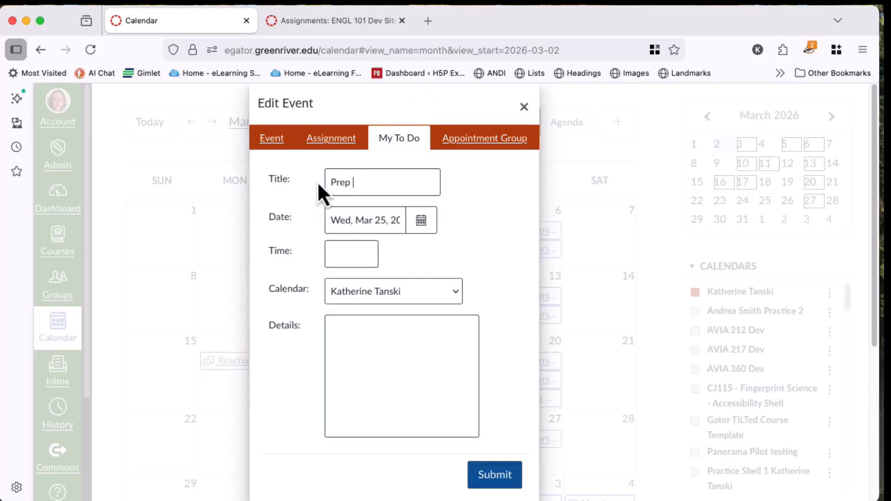
pyautogui.write('for Study Session')
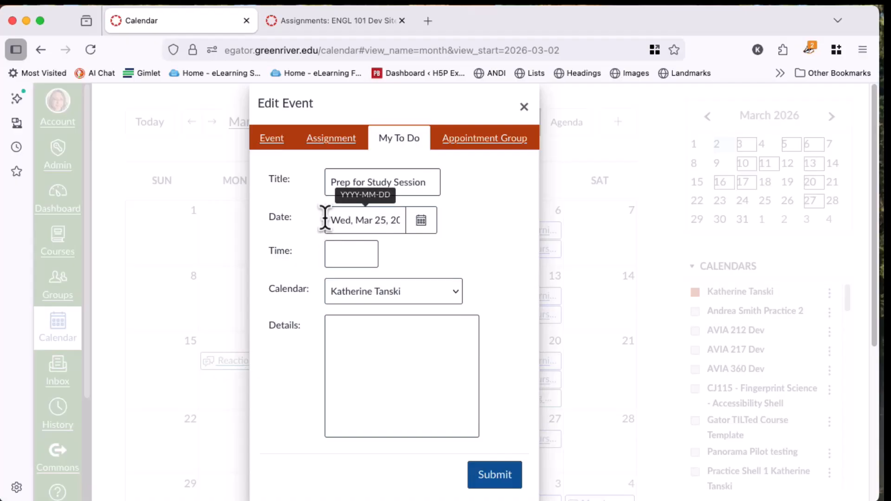
# - Set the to-do's date to March 24, 2026 and its time to 7:00pm
pyautogui.click(423, 221)
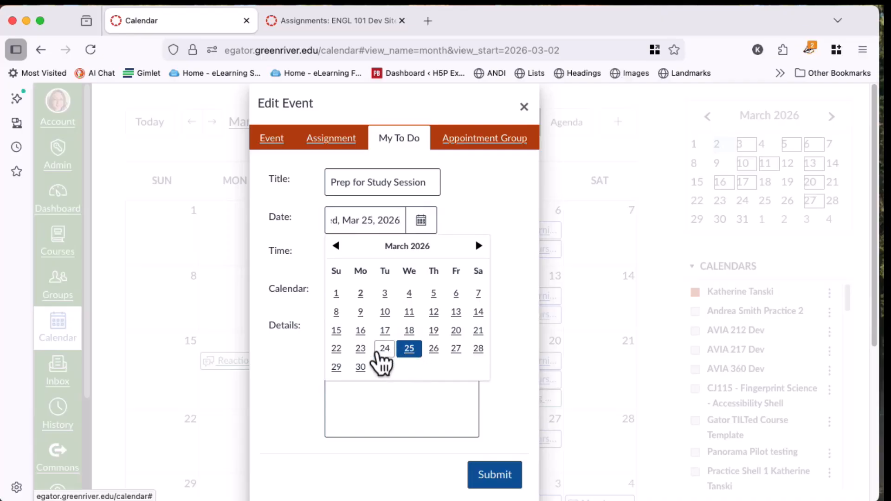
pyautogui.click(385, 349)
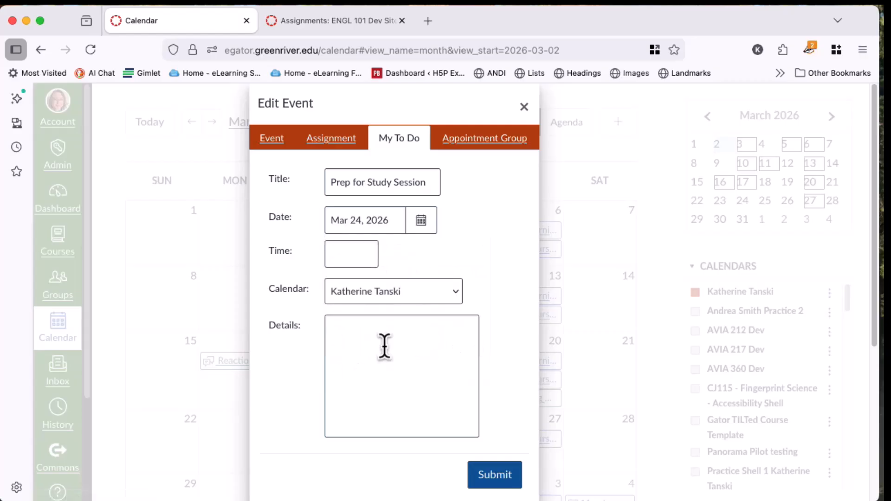
pyautogui.click(344, 254)
pyautogui.write('7:')
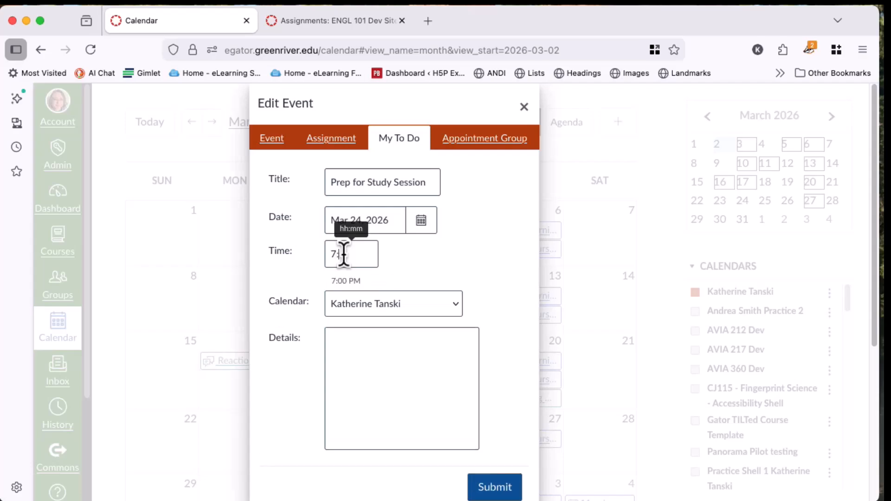
pyautogui.write('00')
pyautogui.write('pm')
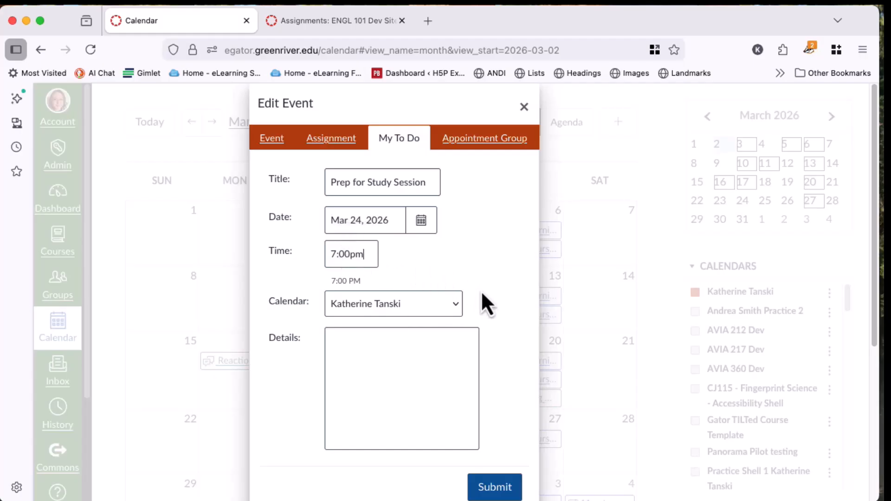
# - Keep the personal calendar, enter the details "MAKE SURE YOU GO THROUGH ALL THE QUESTIONS!" and submit the to-do
pyautogui.click(456, 304)
pyautogui.click(457, 305)
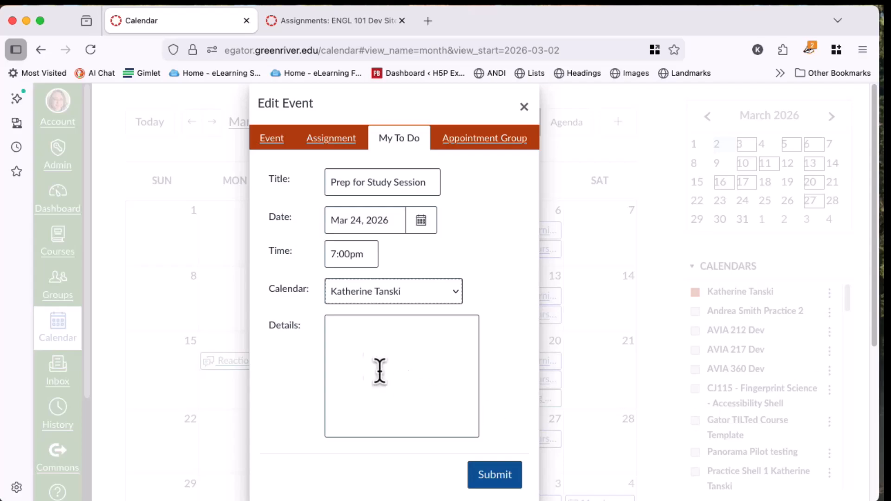
pyautogui.click(352, 341)
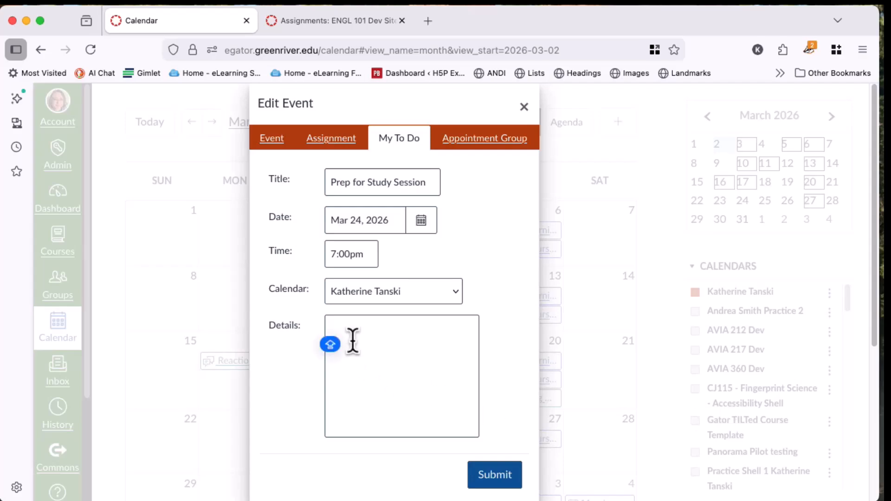
pyautogui.write('MAKE SURE Y')
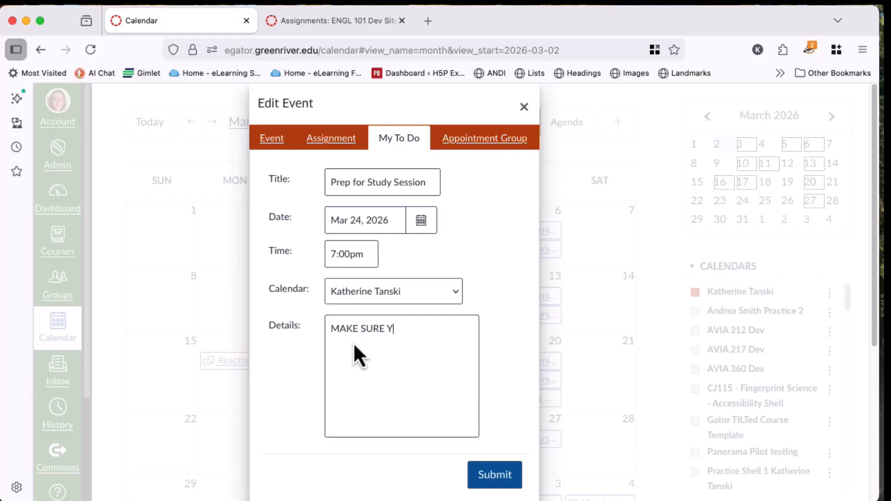
pyautogui.write('OU GO THROUGH ALL THE QU')
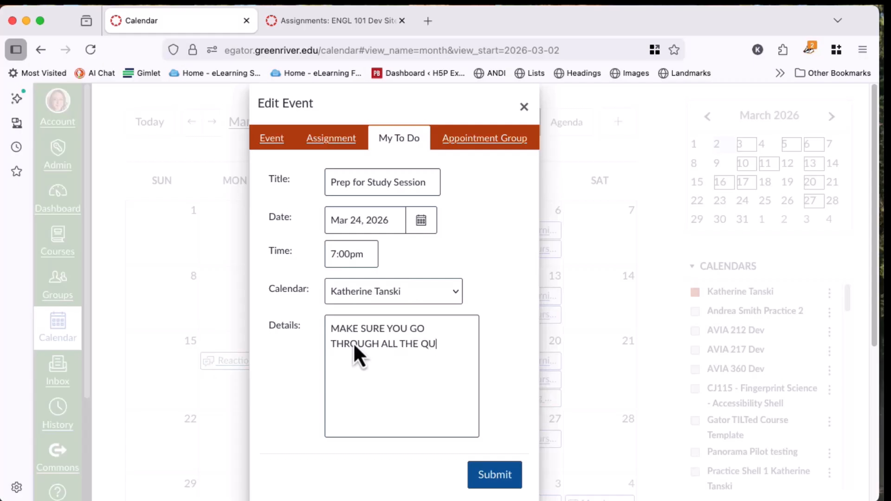
pyautogui.write('ESTIONS!')
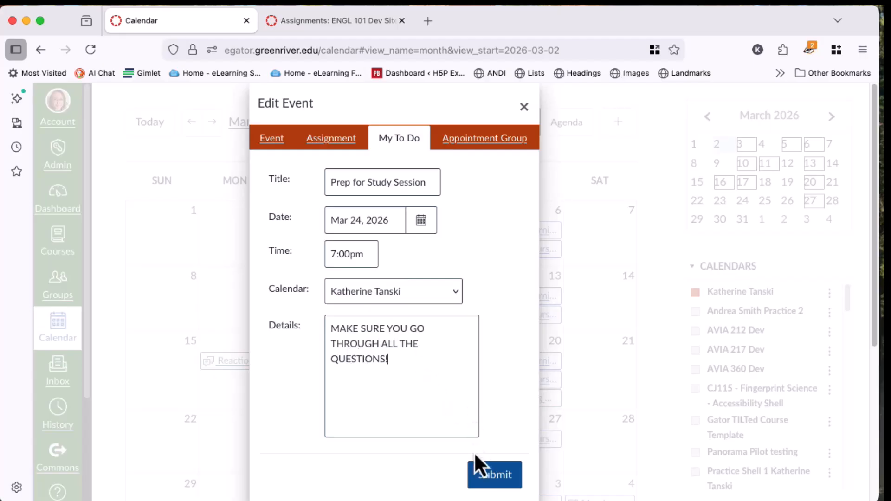
pyautogui.click(483, 471)
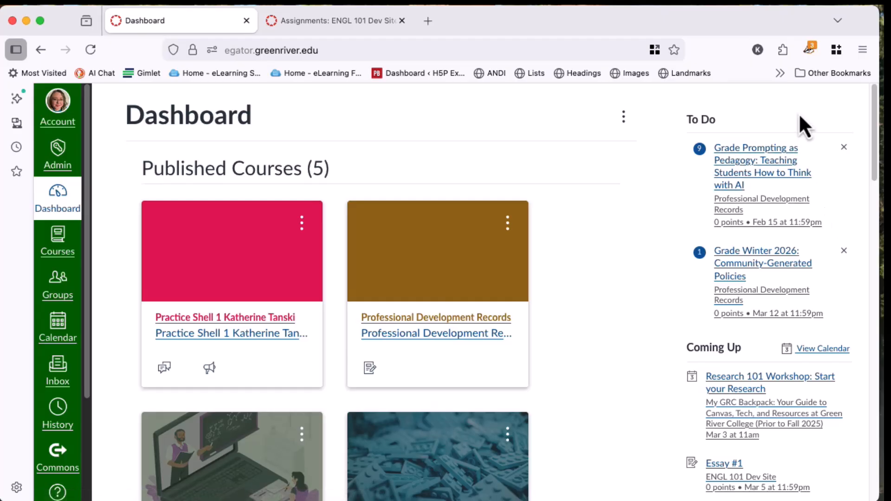
# - Switch the Dashboard to List View and dismiss the notice
pyautogui.click(625, 117)
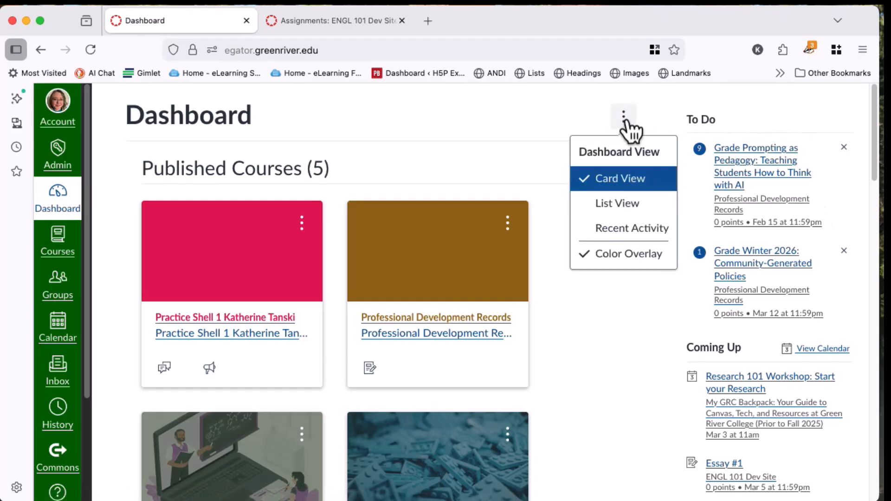
pyautogui.click(622, 208)
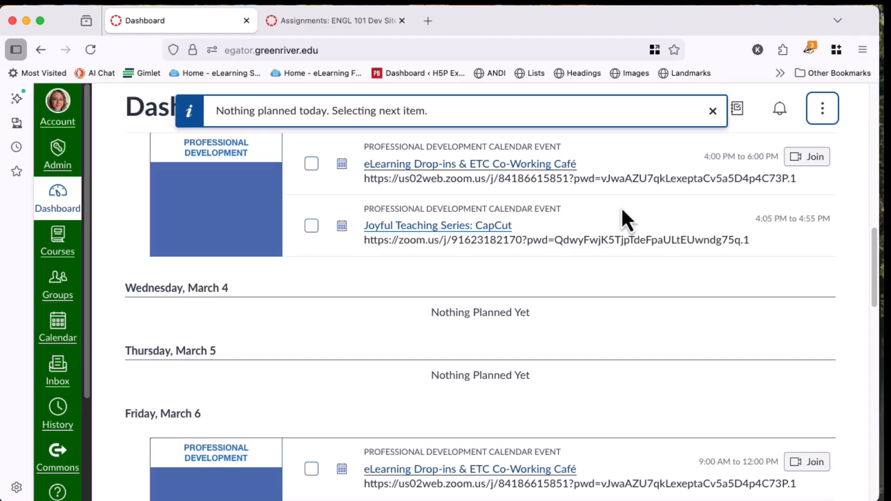
pyautogui.click(712, 111)
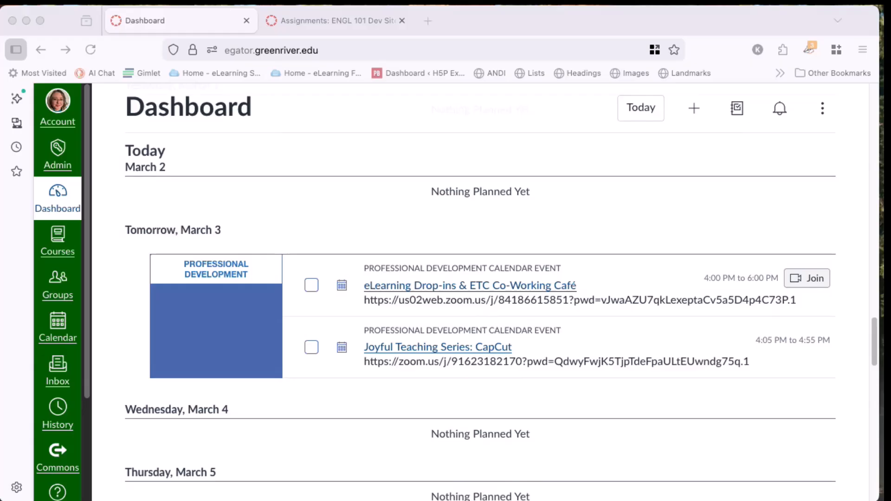
# - Start a new to-do from the Dashboard list with the title "Create Zoom Meeting for Study Session"
pyautogui.click(694, 109)
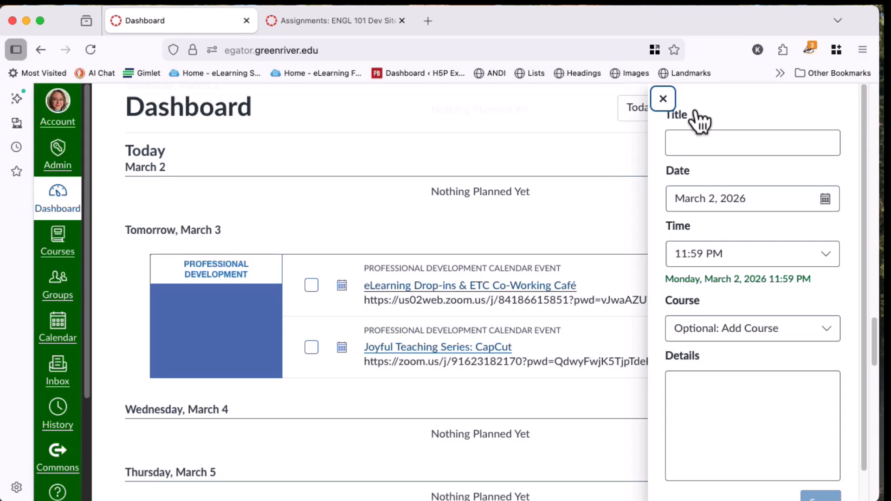
pyautogui.click(707, 144)
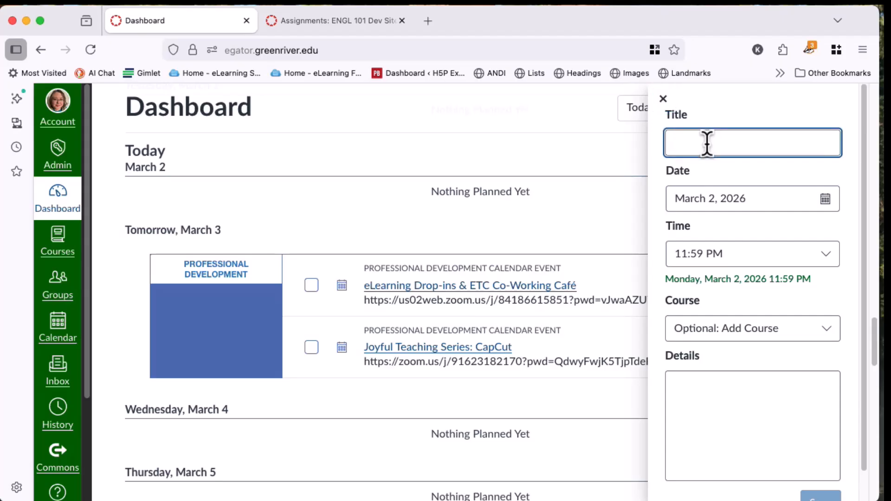
pyautogui.write('C')
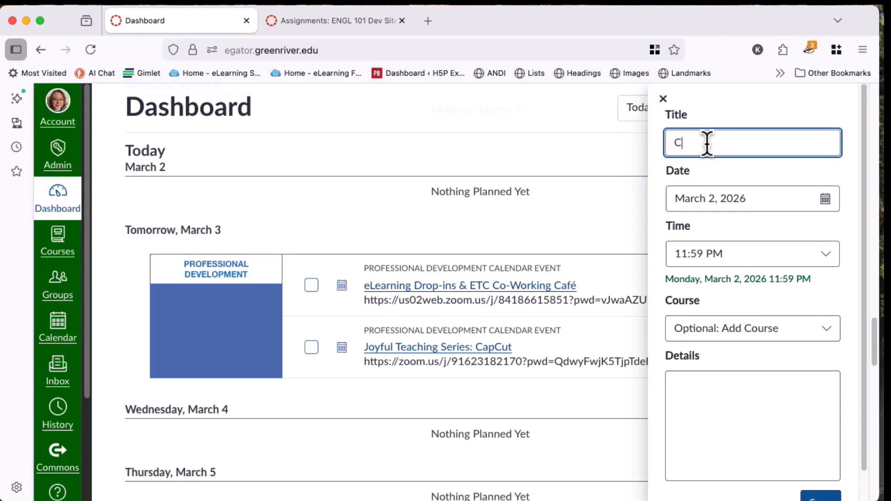
pyautogui.write('reate Zoom Meeting f')
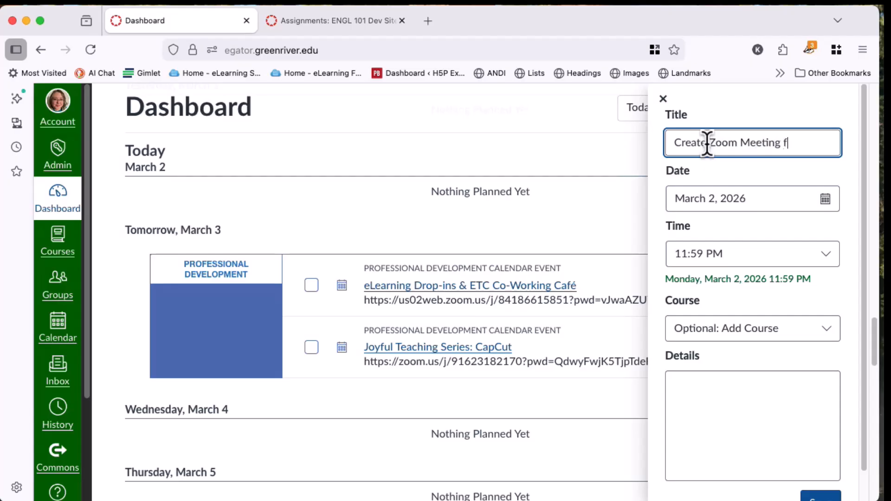
pyautogui.write('or Study s')
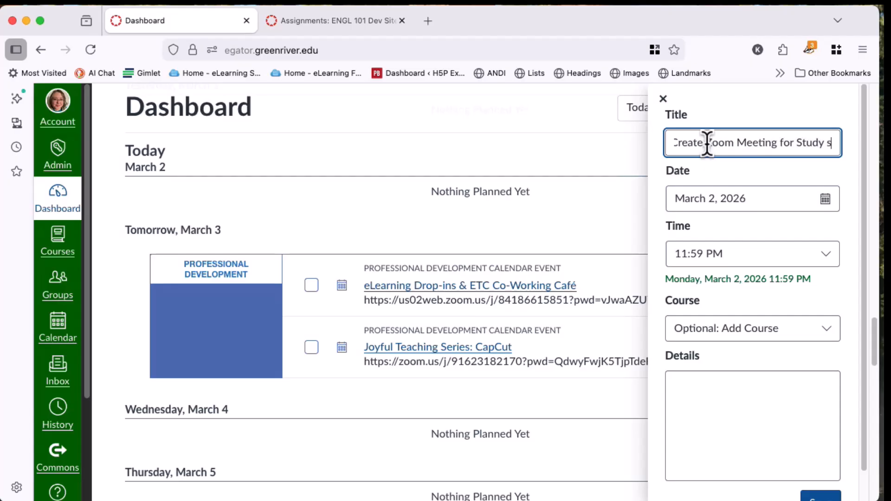
pyautogui.press('BackSpace')
pyautogui.write('Session')
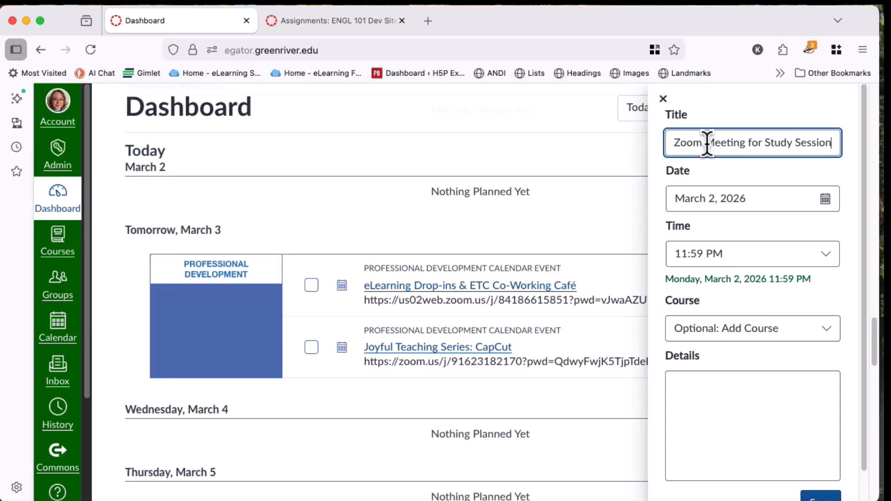
# - Set the new to-do's date to March 5, 2026 and its time to 5:45 PM
pyautogui.click(825, 198)
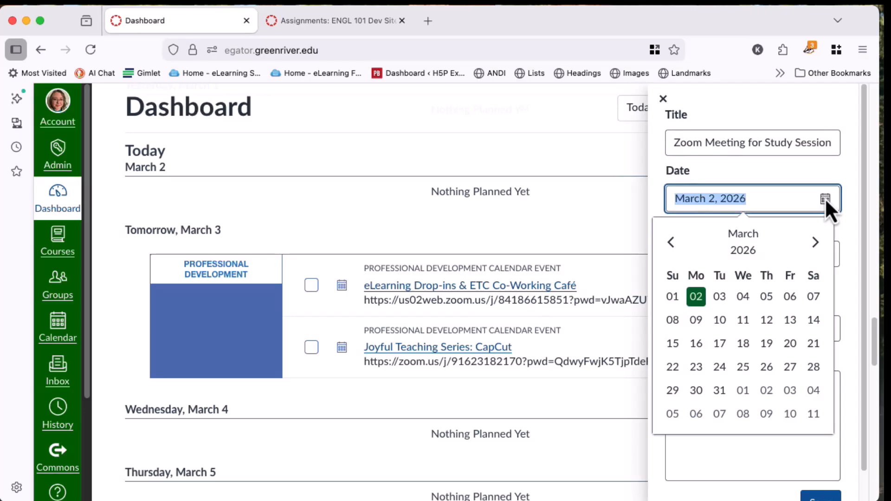
pyautogui.click(767, 297)
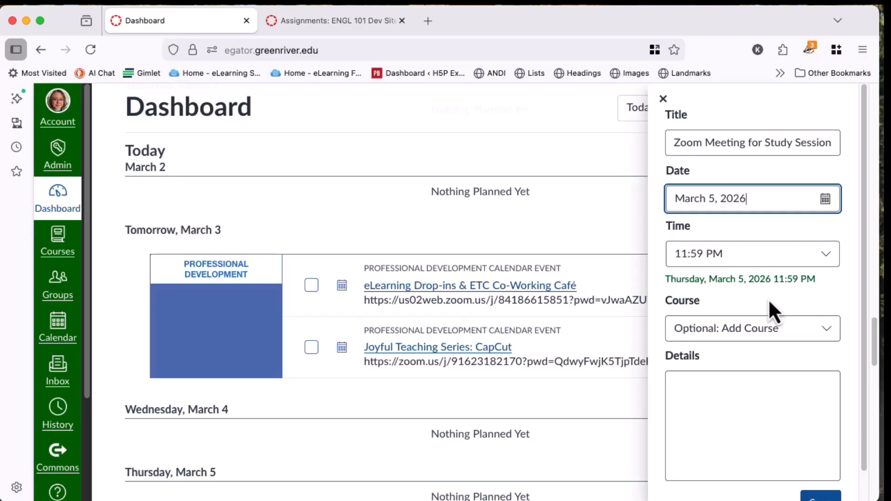
pyautogui.click(826, 255)
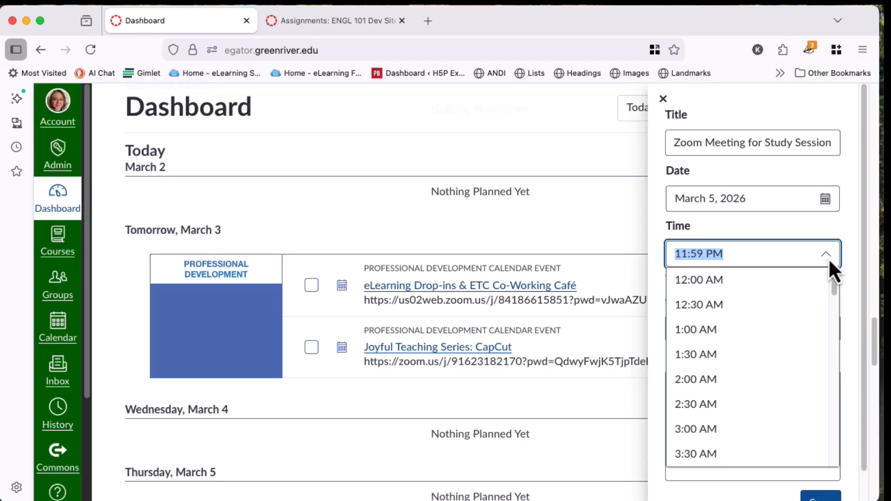
pyautogui.scroll(-3, 809, 358)
pyautogui.scroll(-15, 809, 358)
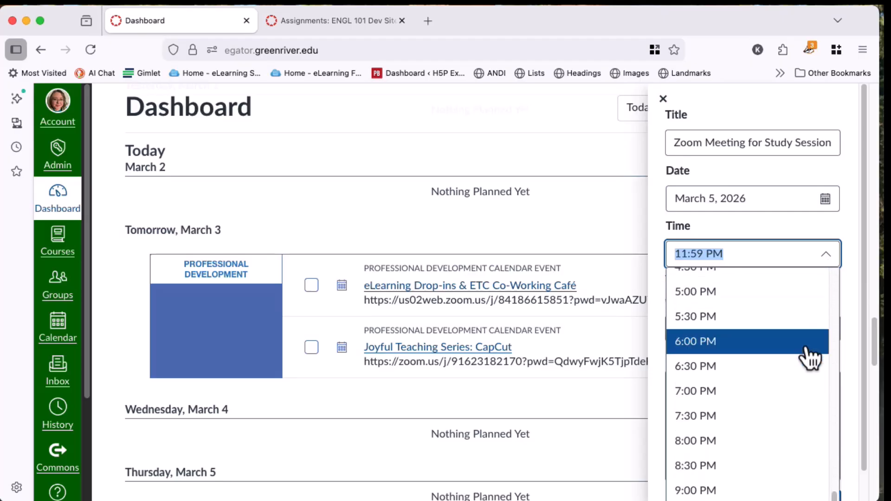
pyautogui.scroll(1, 810, 358)
pyautogui.click(787, 351)
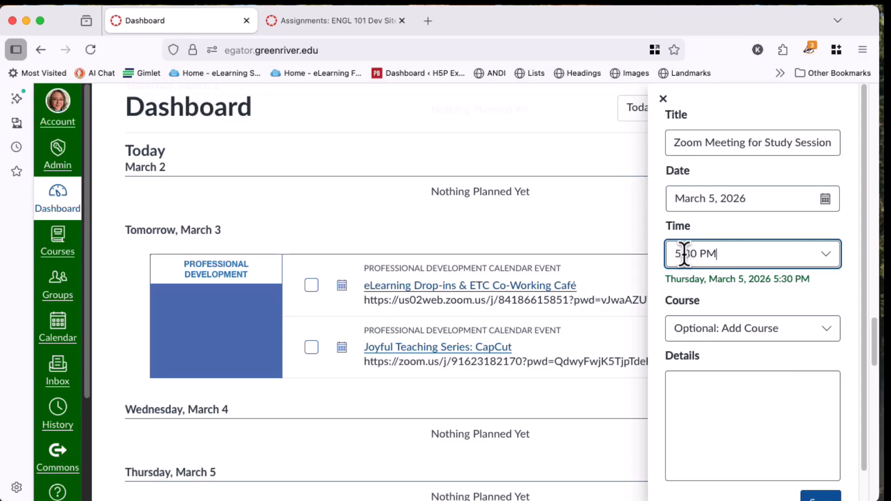
pyautogui.moveTo(684, 254); pyautogui.dragTo(696, 254)
pyautogui.write('45')
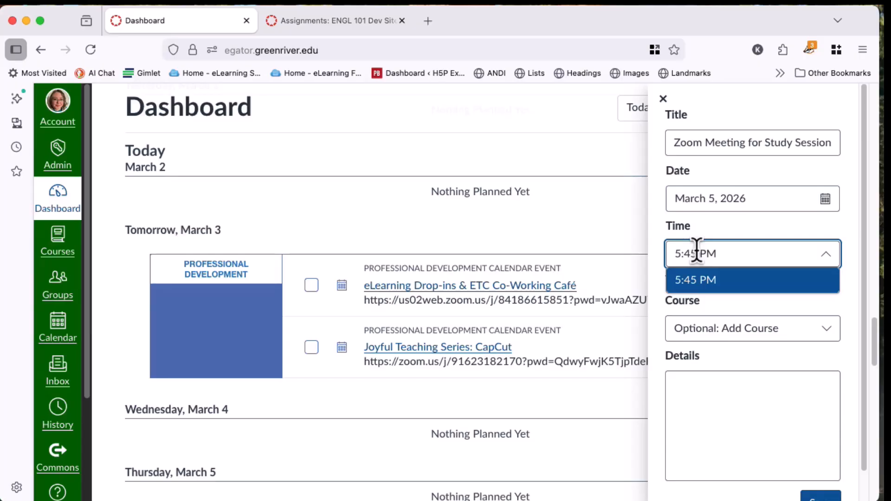
pyautogui.press('Return')
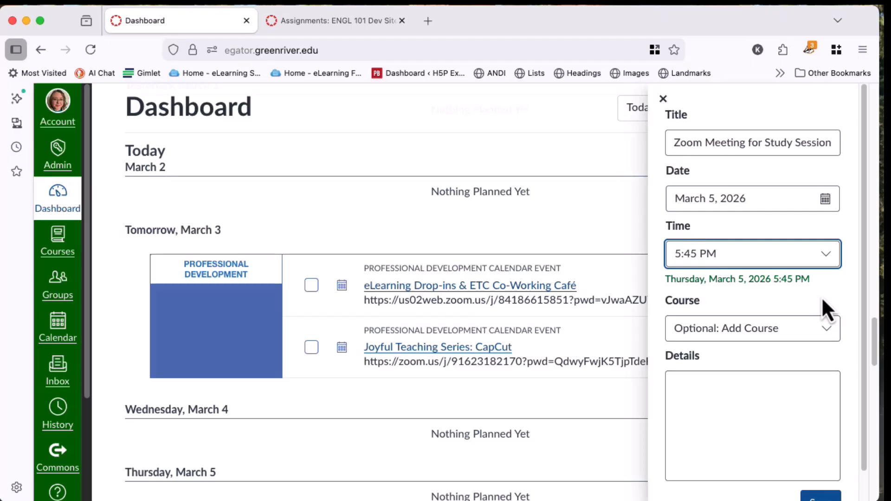
# - Review the optional course choices and save the Zoom meeting to-do without a course or details
pyautogui.click(828, 335)
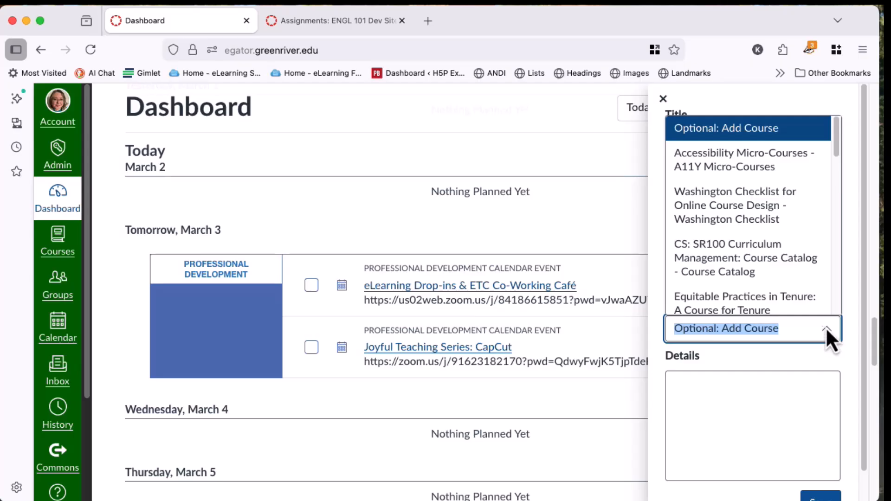
pyautogui.click(826, 329)
pyautogui.click(711, 394)
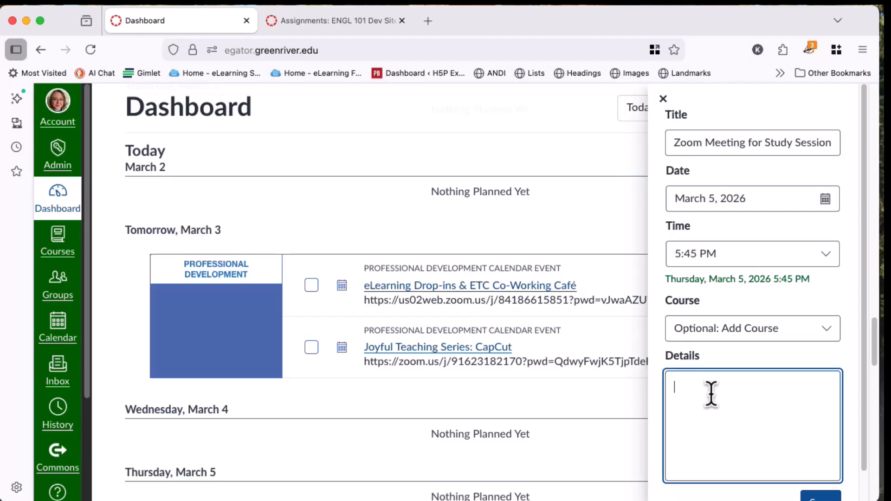
pyautogui.scroll(-2, 792, 366)
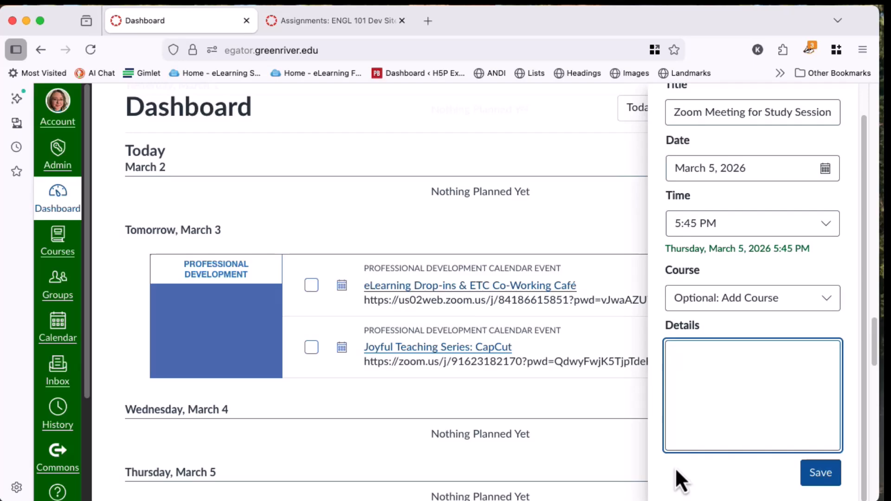
pyautogui.click(821, 472)
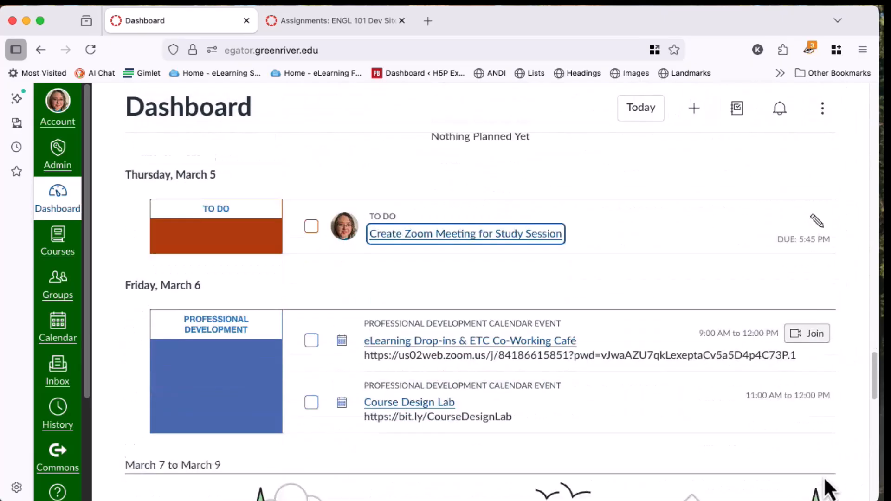